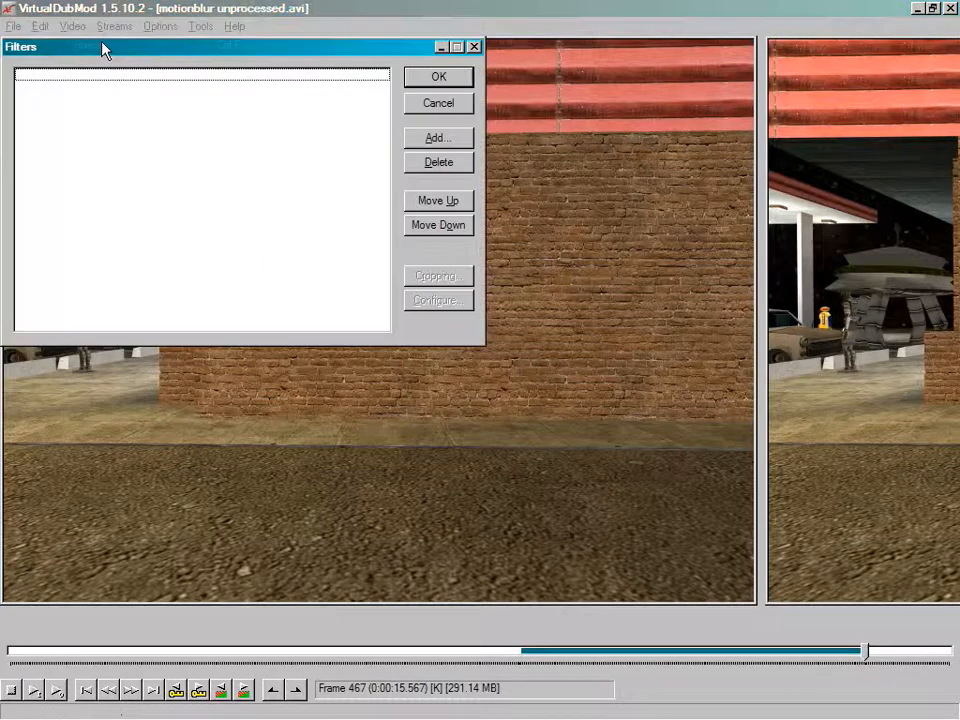
Step: Add a resize filter to the video's filter chain
left_click(433, 140)
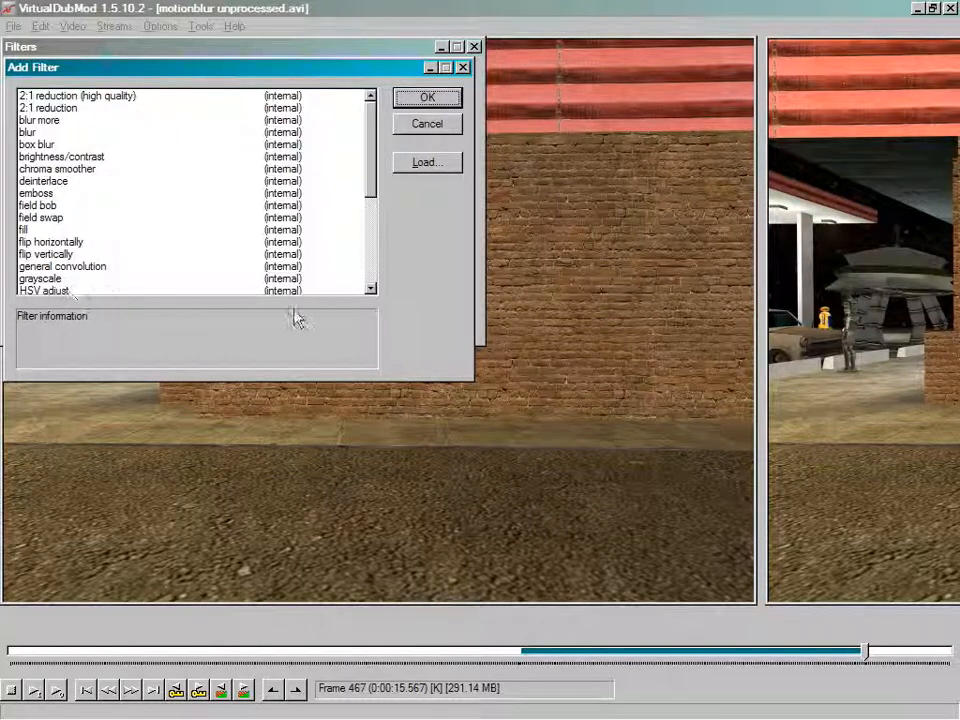
left_click_drag(376, 186, 356, 285)
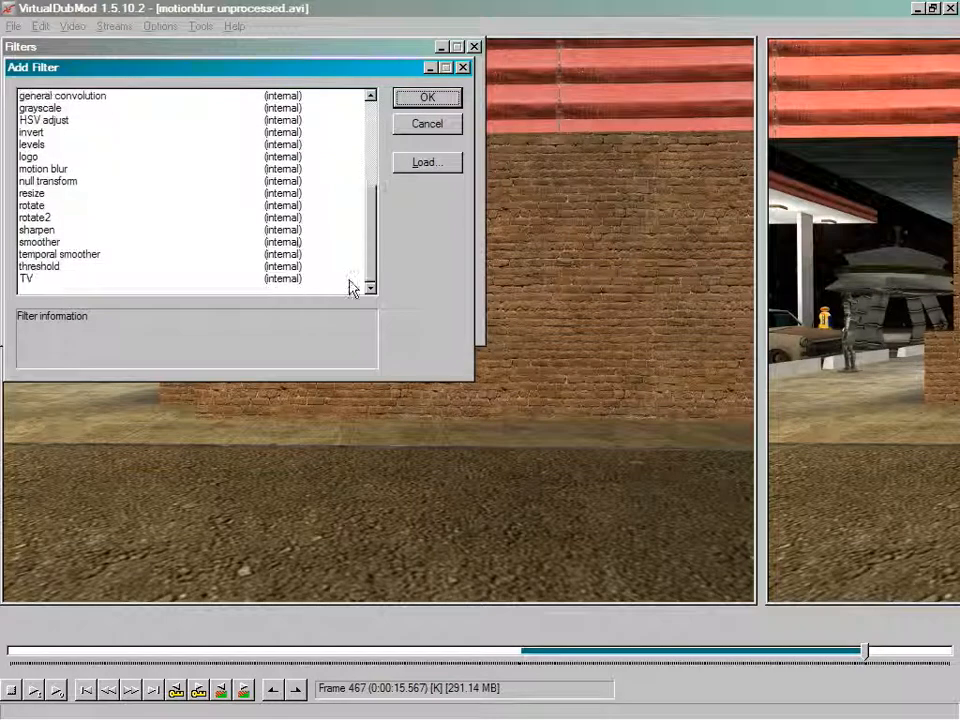
left_click(40, 194)
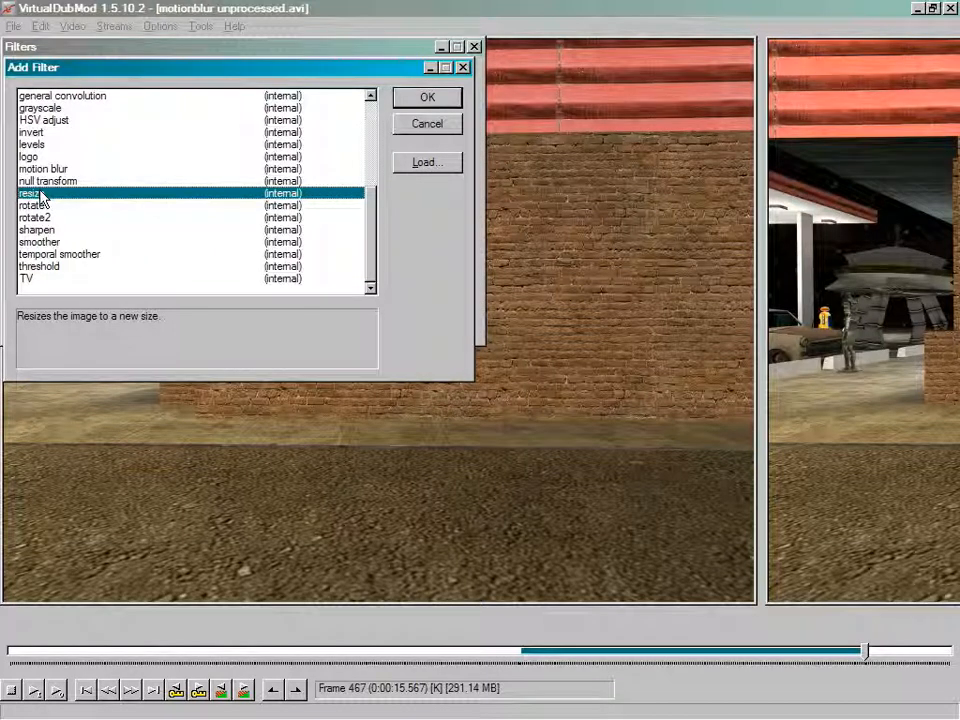
left_click(445, 96)
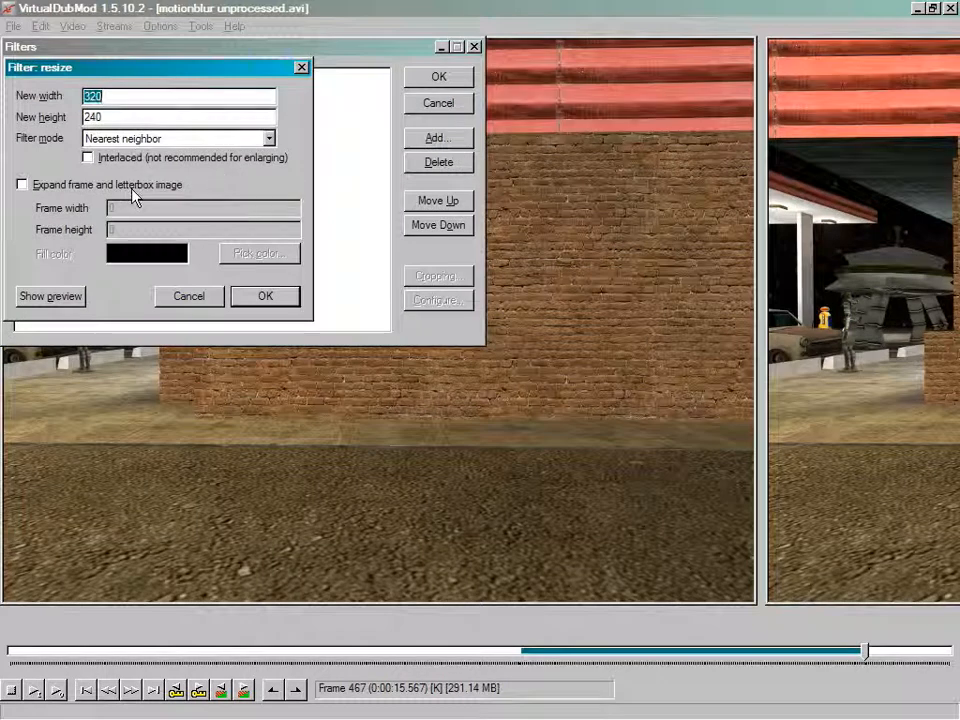
Step: Set the resize filter mode to Lanczos3 at 320 x 240 and apply the filter chain
left_click(269, 139)
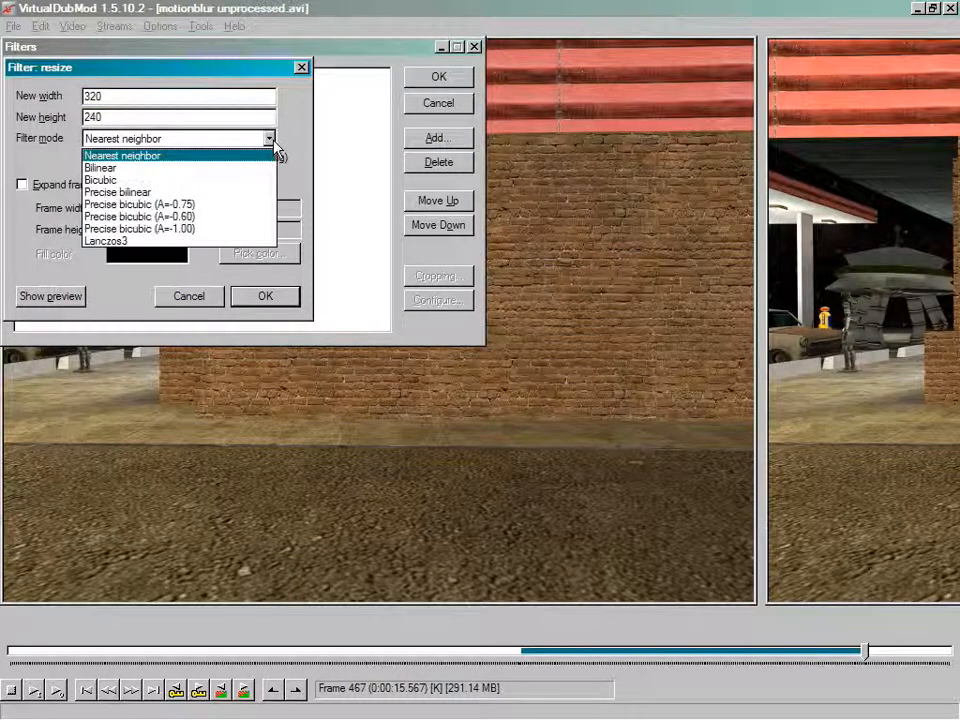
left_click(243, 241)
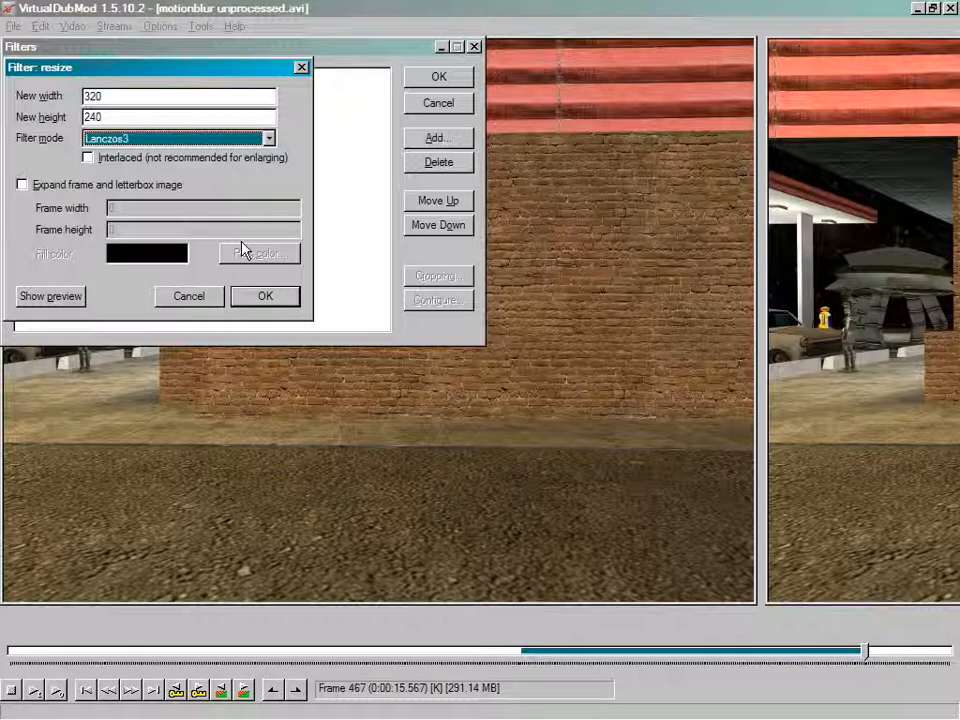
left_click(260, 300)
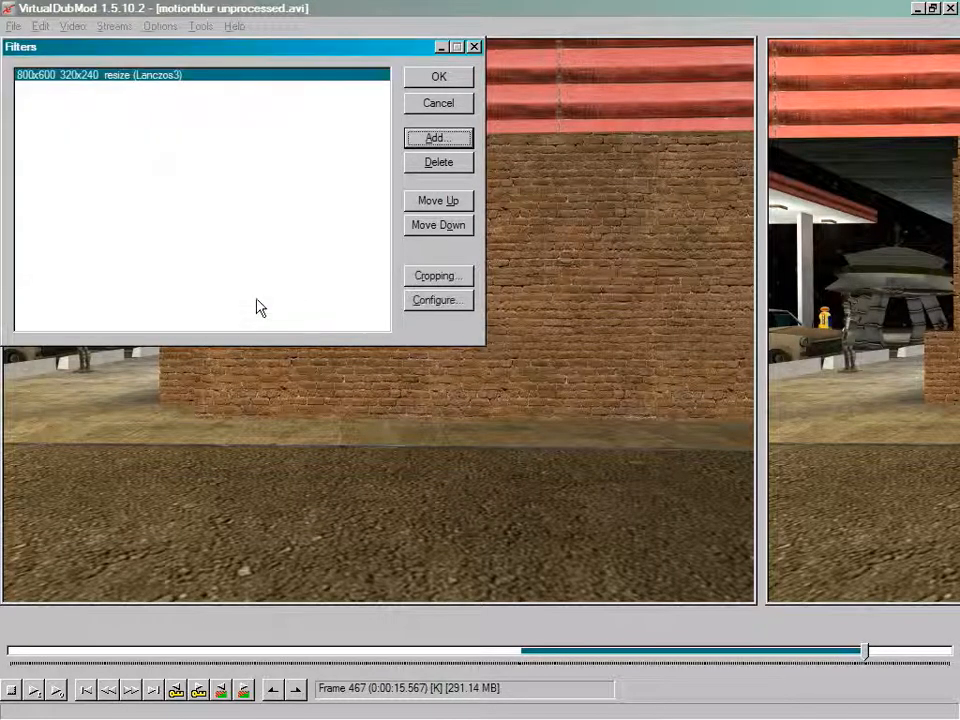
left_click(458, 80)
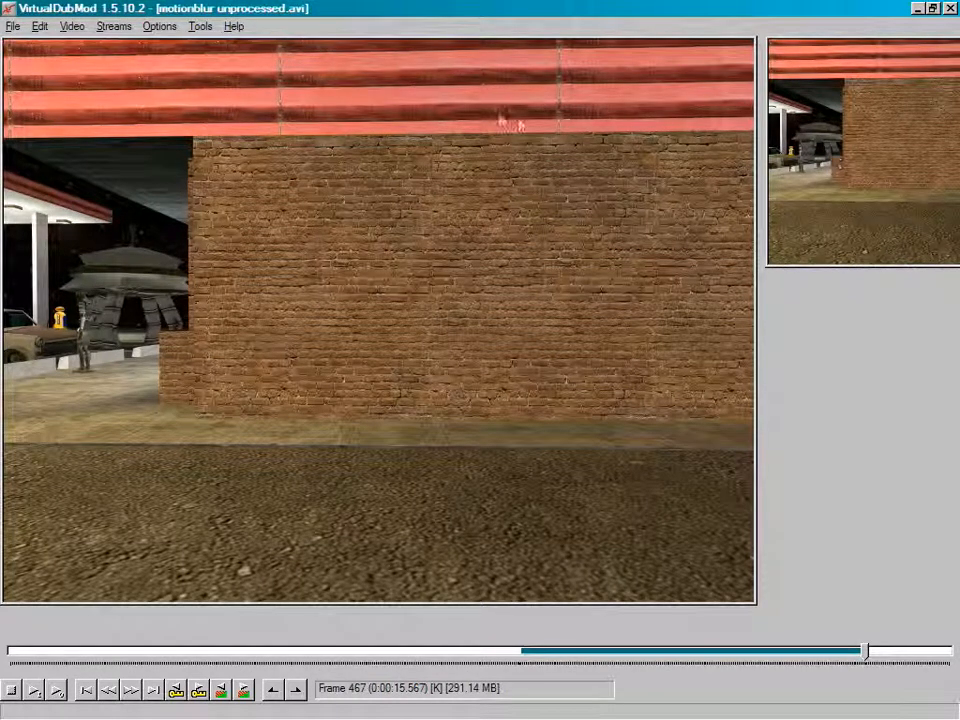
Step: Swap the input and output video panes
left_click(159, 26)
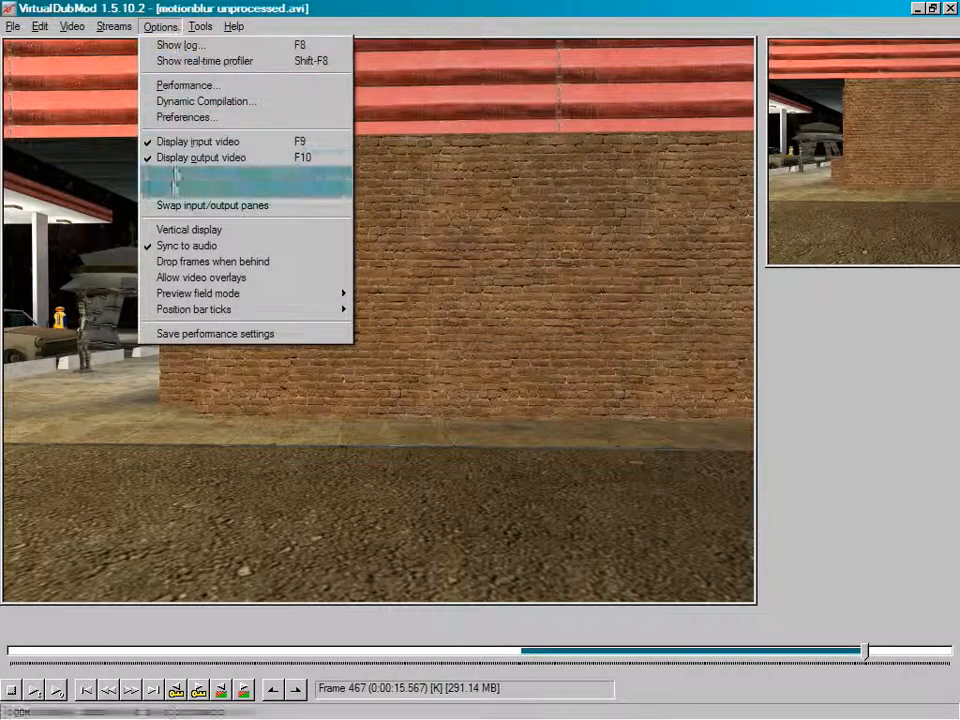
left_click(172, 207)
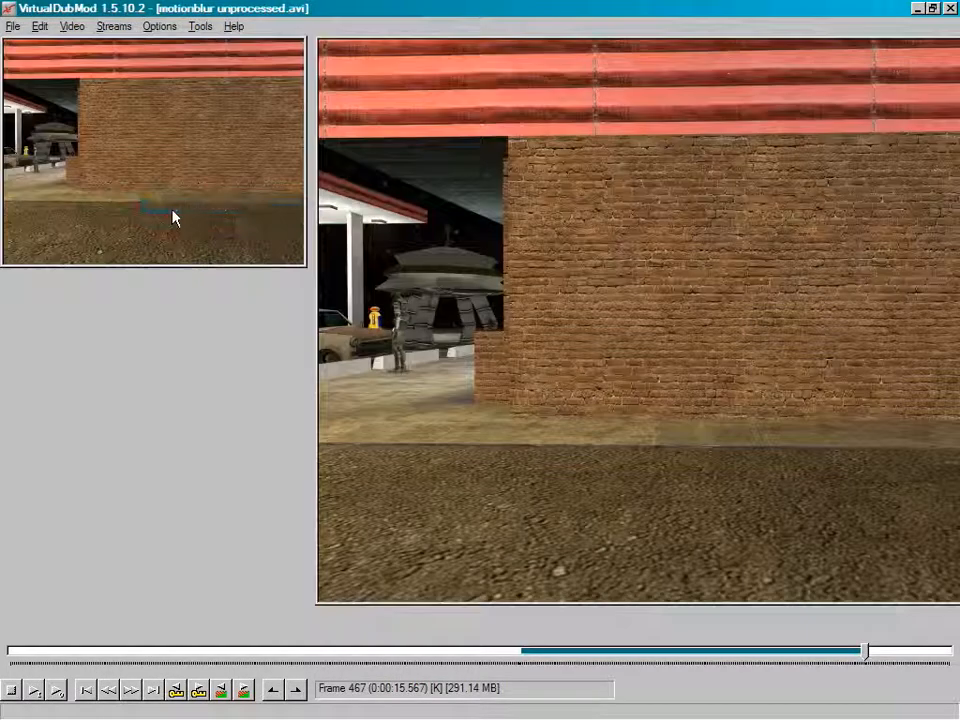
left_click_drag(870, 658, 724, 564)
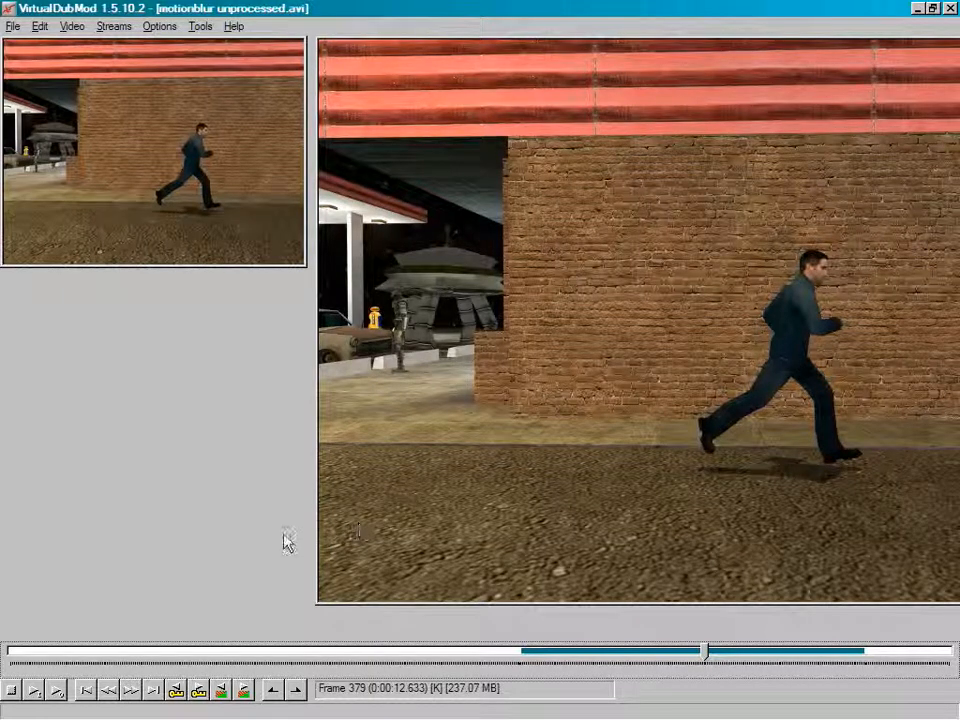
Step: Delete the resize filter from the video filter list
left_click(68, 26)
left_click(82, 48)
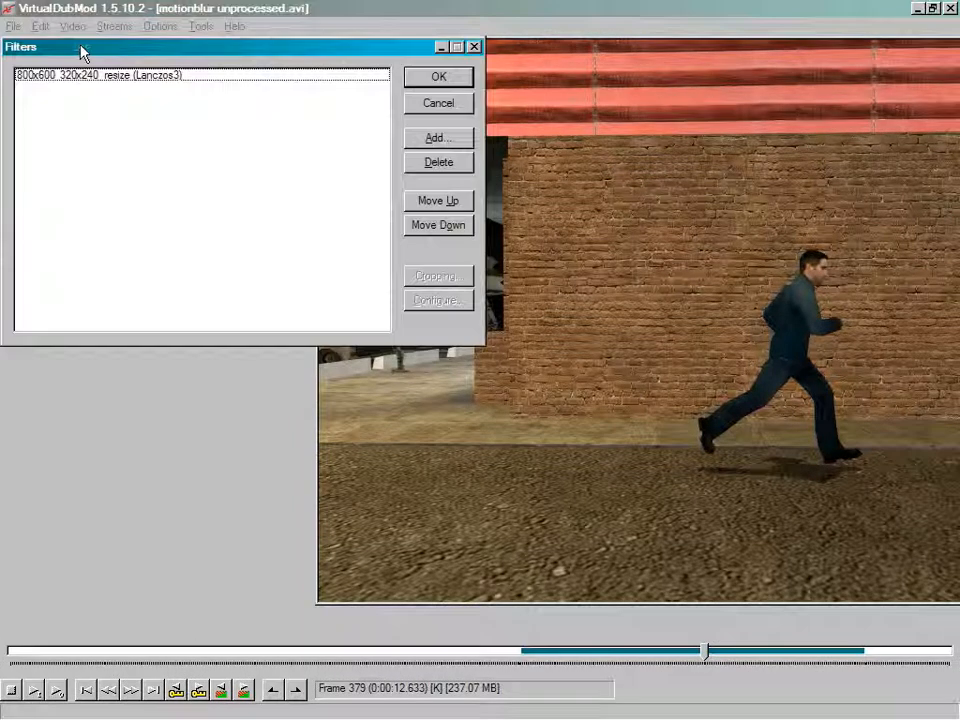
left_click(198, 78)
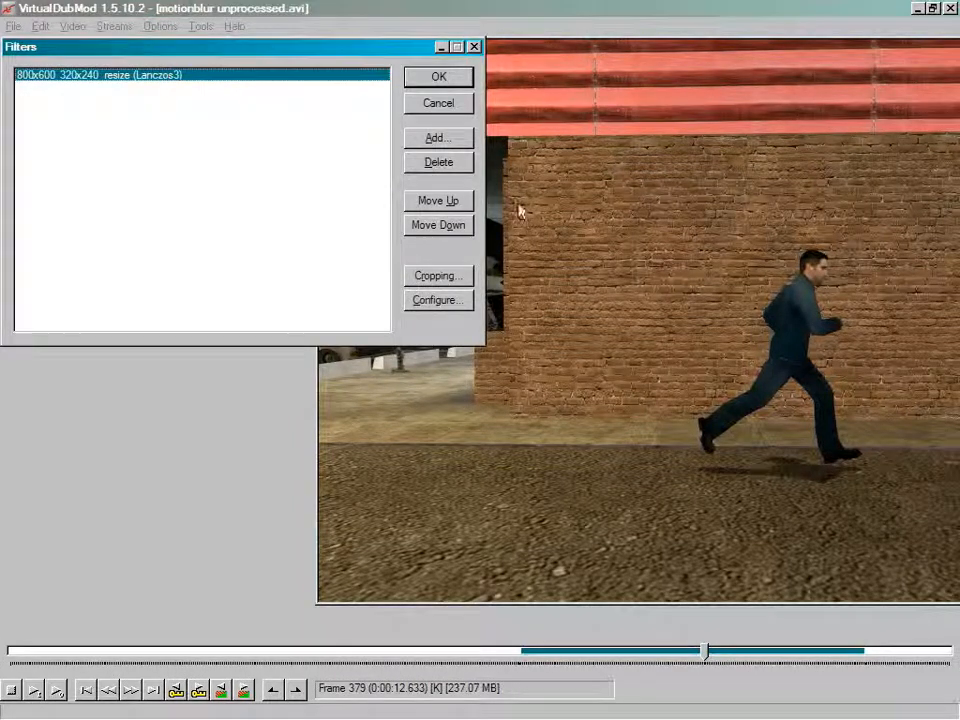
left_click(468, 166)
Step: Add a null transform filter to the filter chain
left_click(454, 139)
scroll(368, 170, "down", 3)
scroll(366, 190, "down", 2)
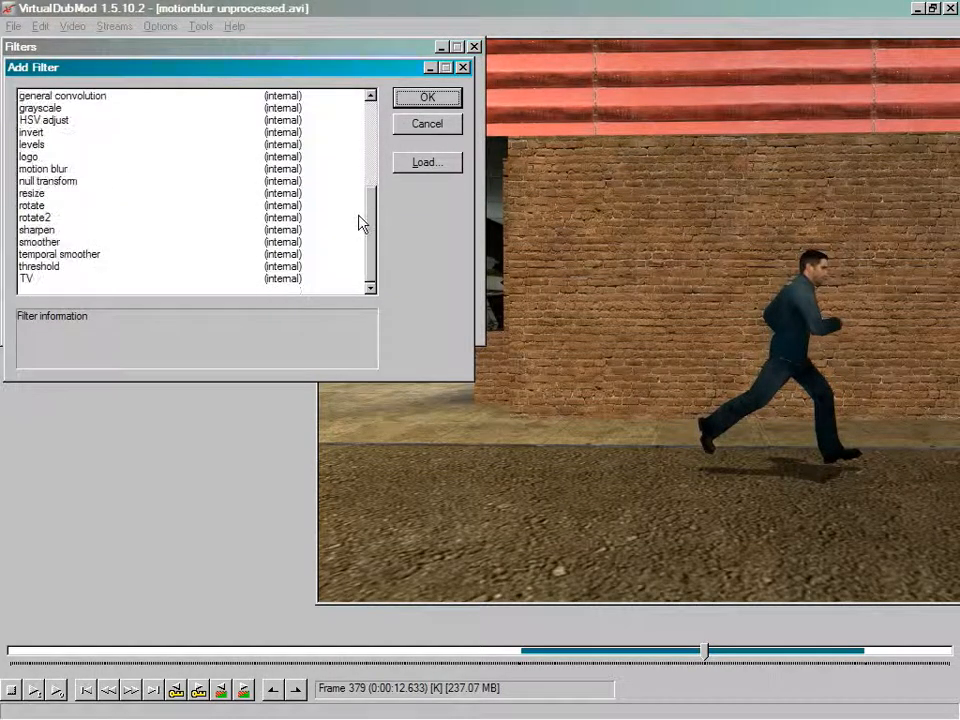
left_click(72, 182)
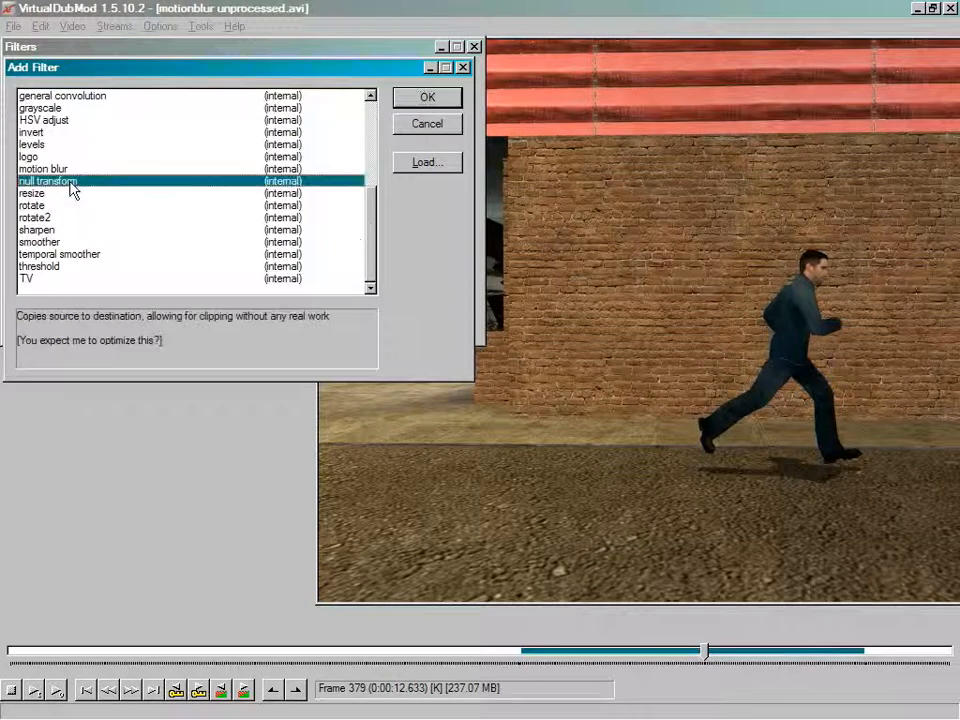
left_click(450, 99)
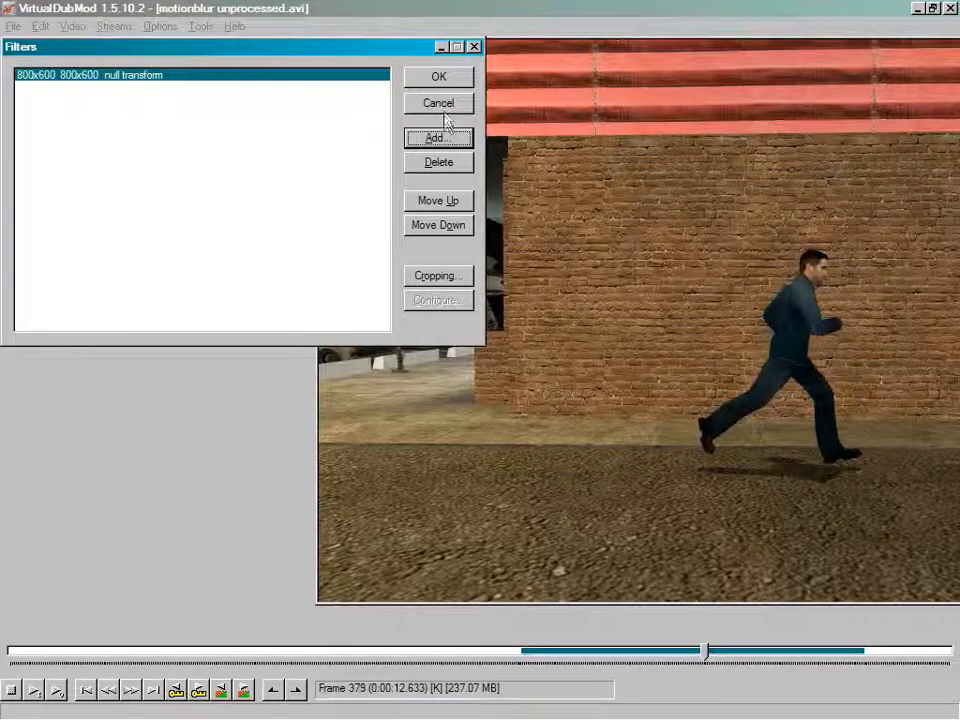
Step: Open the null transform's input cropping and set the Y1 offset to 45
left_click(450, 278)
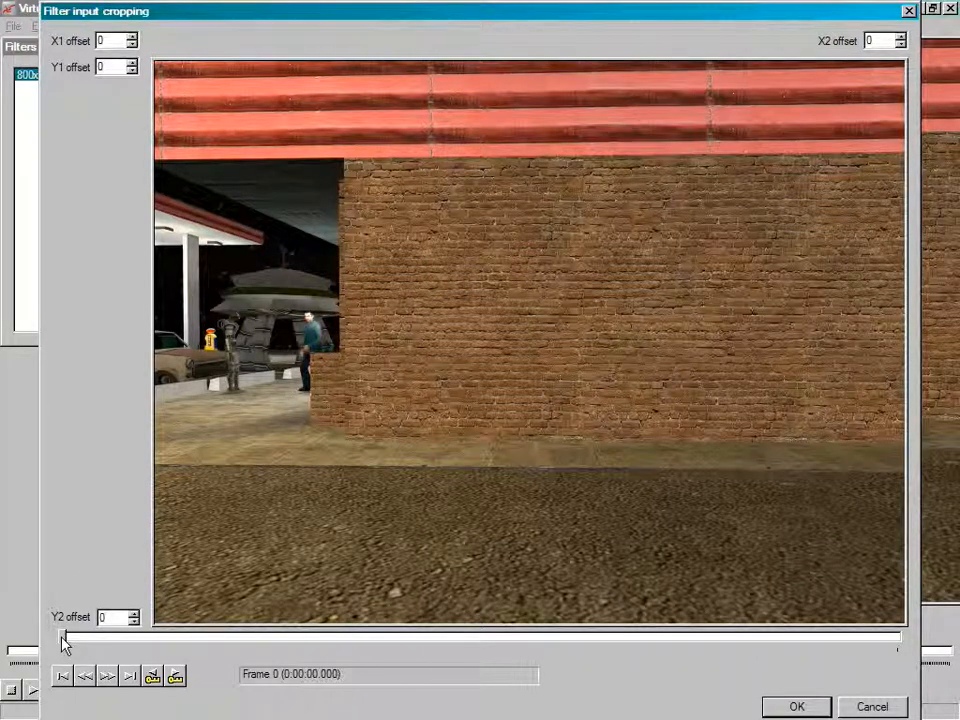
left_click_drag(246, 18, 319, 8)
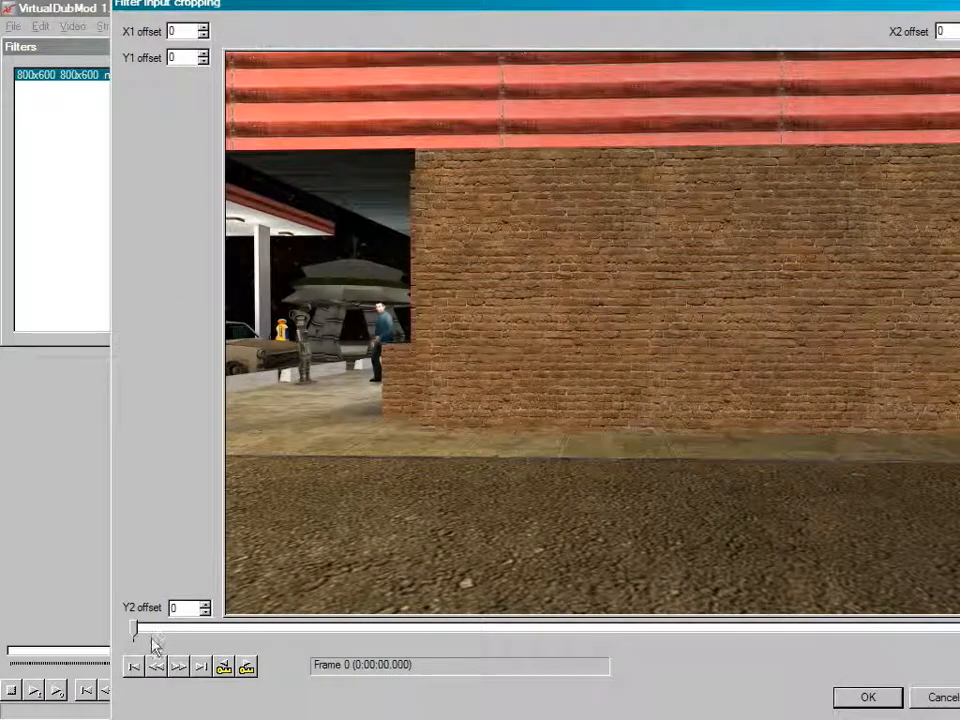
left_click(315, 634)
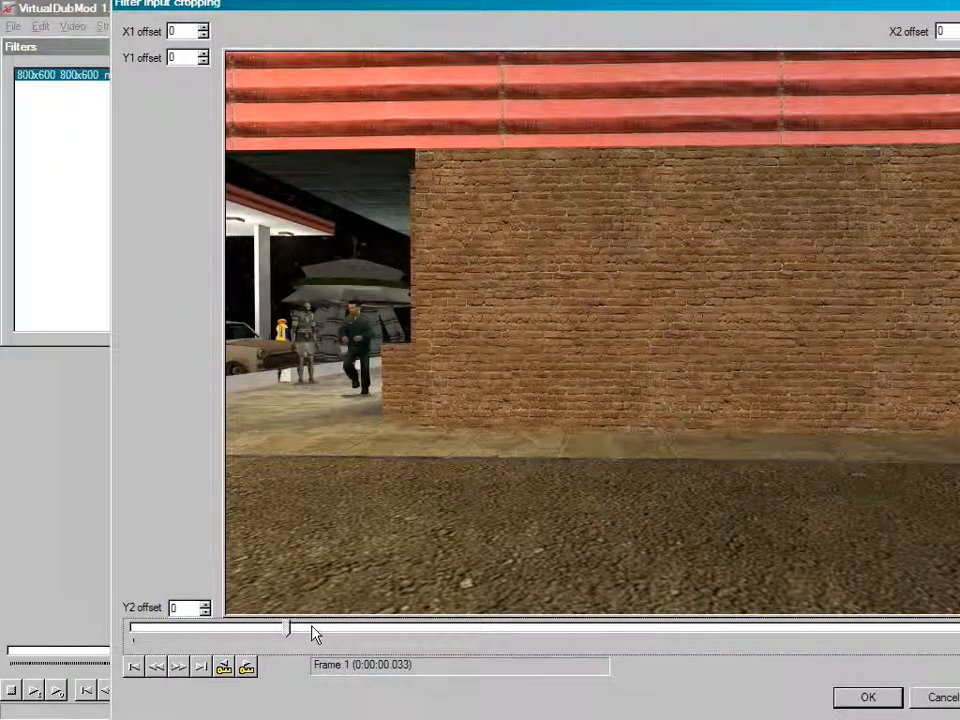
left_click_drag(312, 627, 410, 619)
left_click_drag(204, 57, 204, 57)
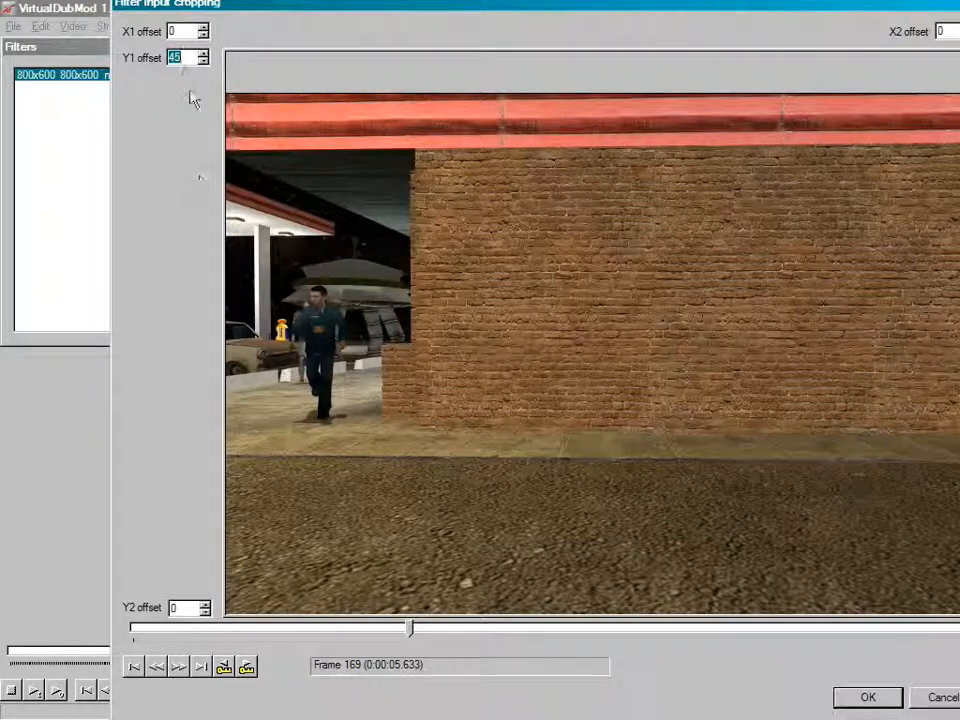
Step: Set the Y2 offset to 65 and apply the cropping and filter chain
left_click(205, 606)
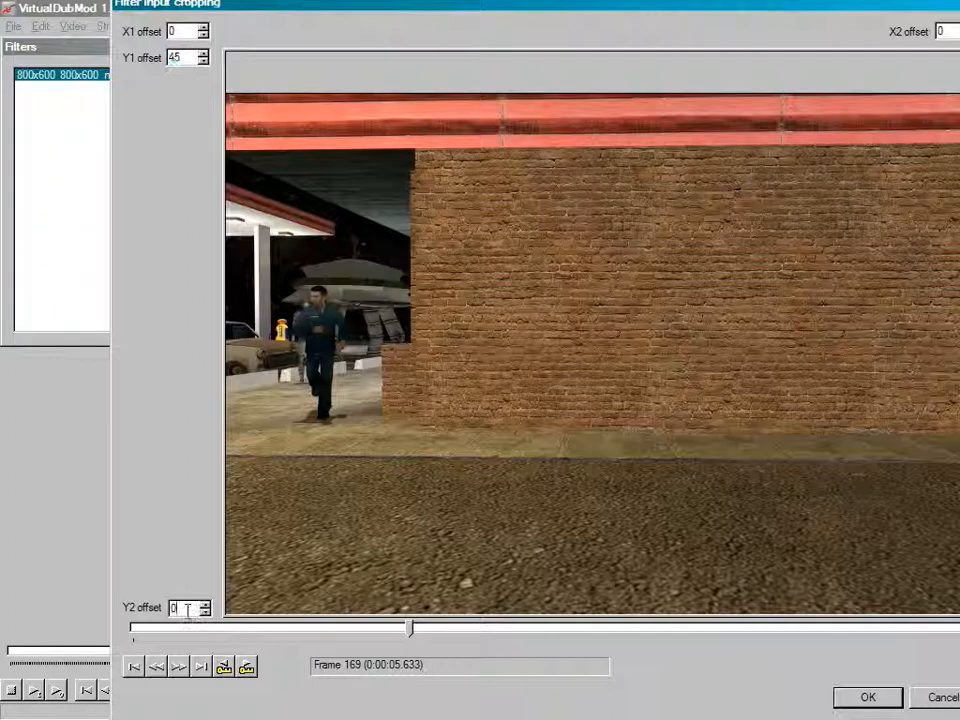
left_click_drag(205, 607, 205, 607)
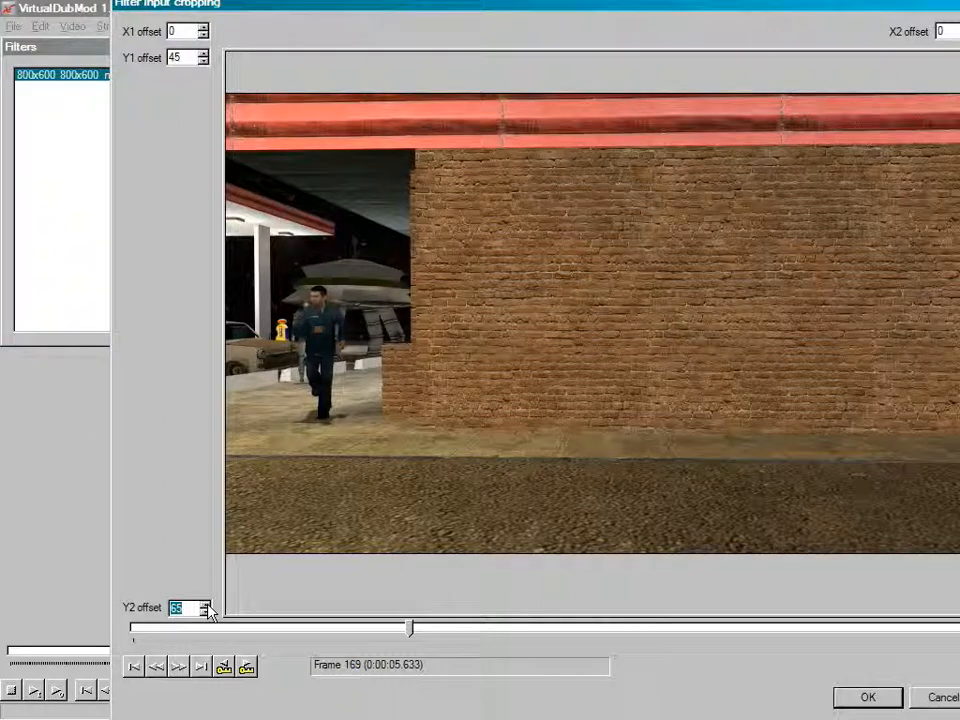
left_click(883, 703)
left_click(437, 77)
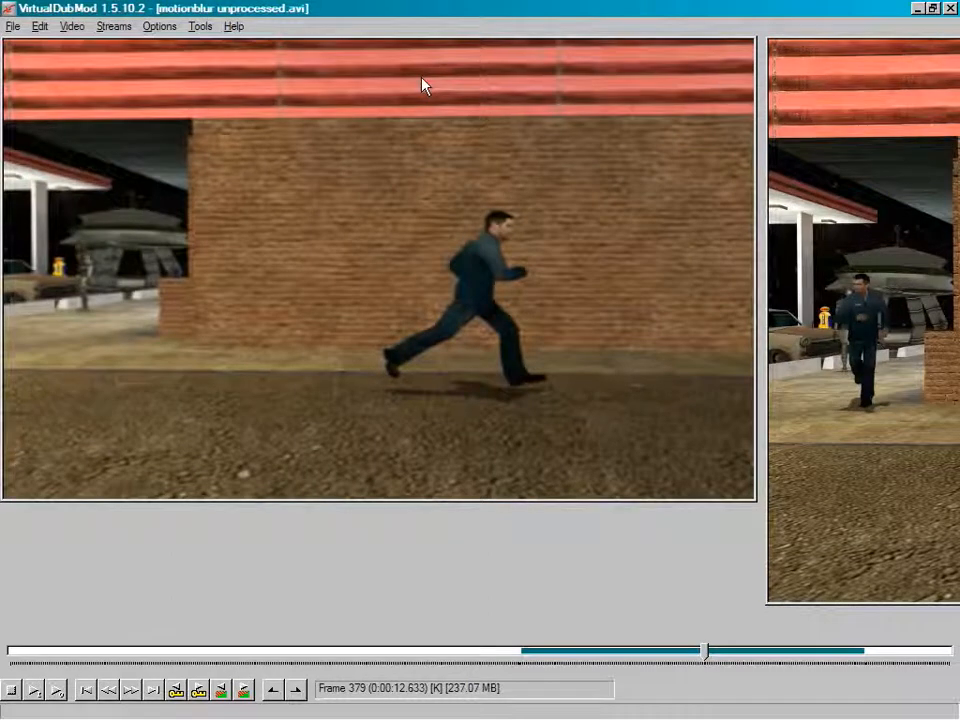
left_click_drag(703, 648, 573, 652)
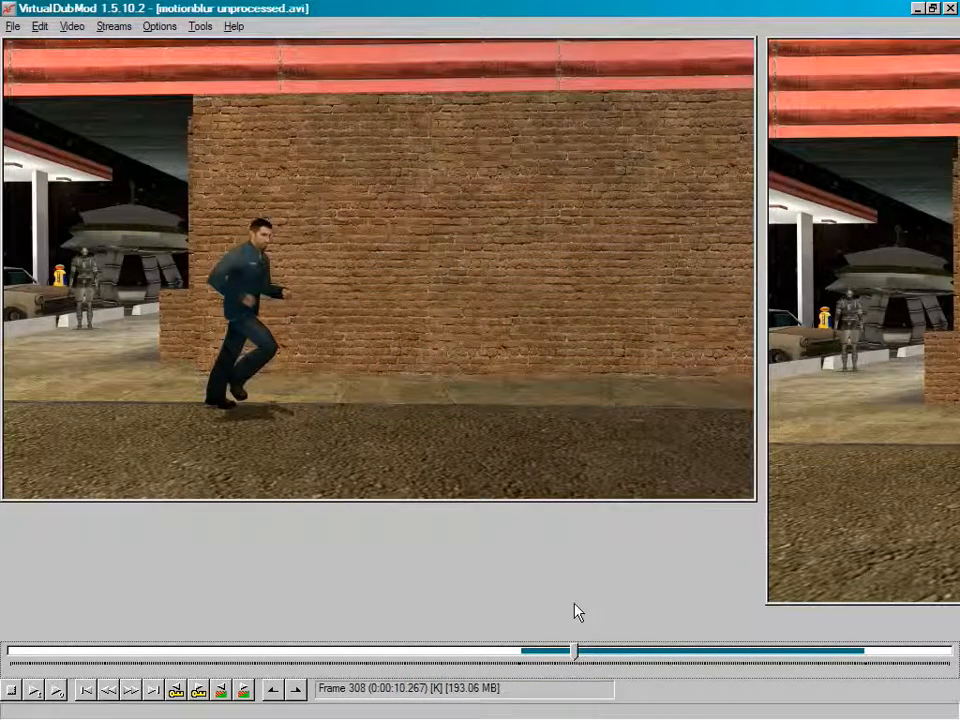